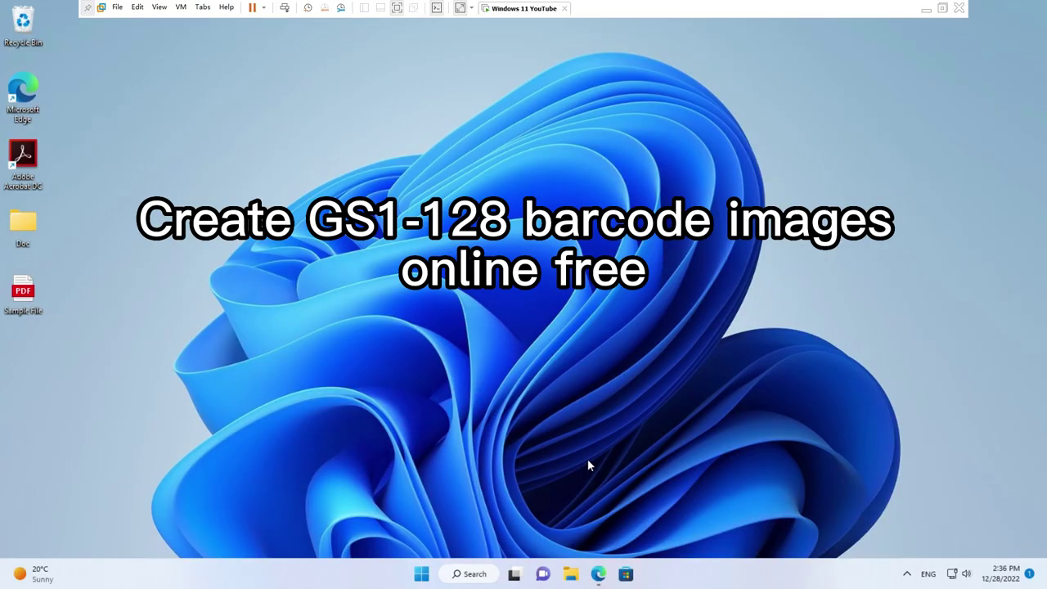
Launch Edge and load the onbarcode.com homepage, heading for the Free Online Barcode Generator.
click(598, 574)
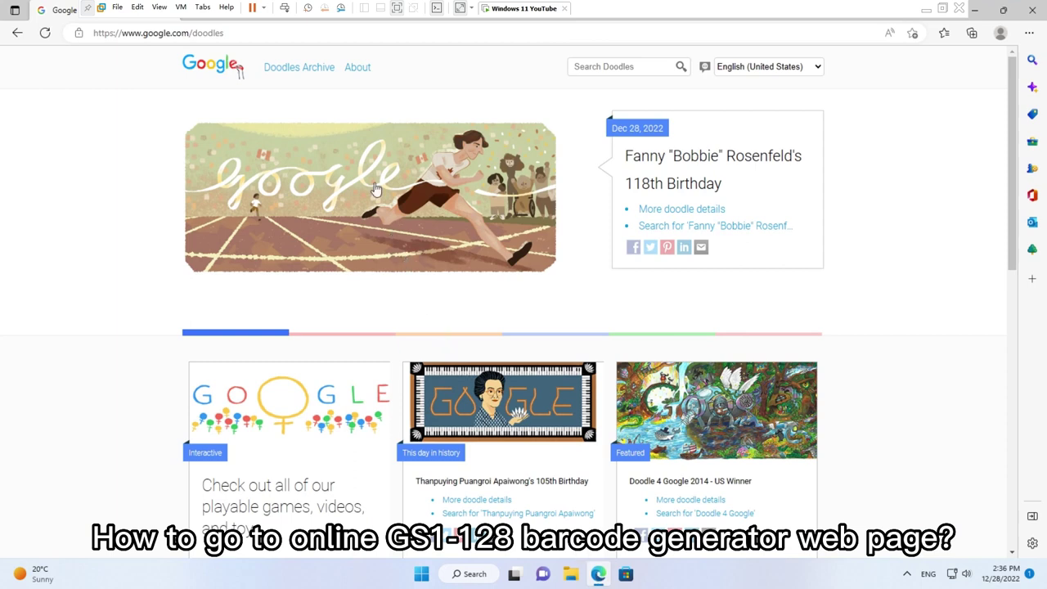
click(383, 41)
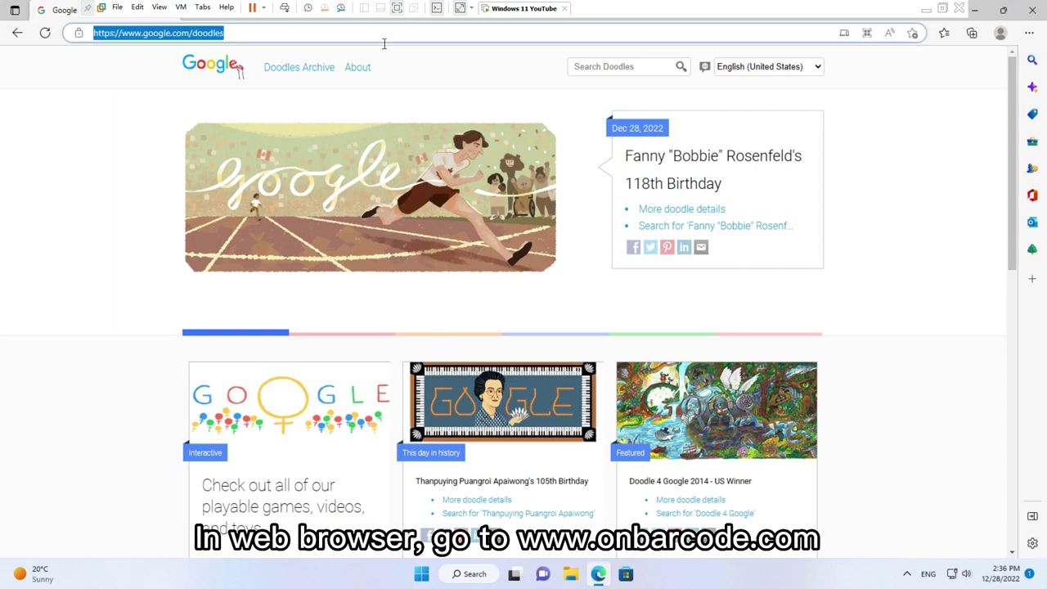
text(on)
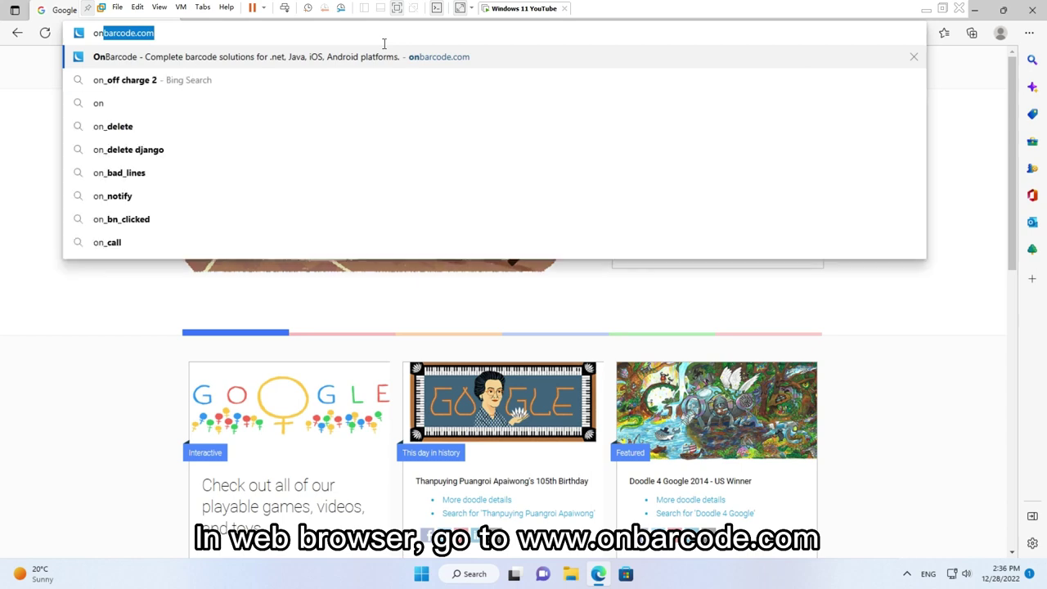
text(barcode.co)
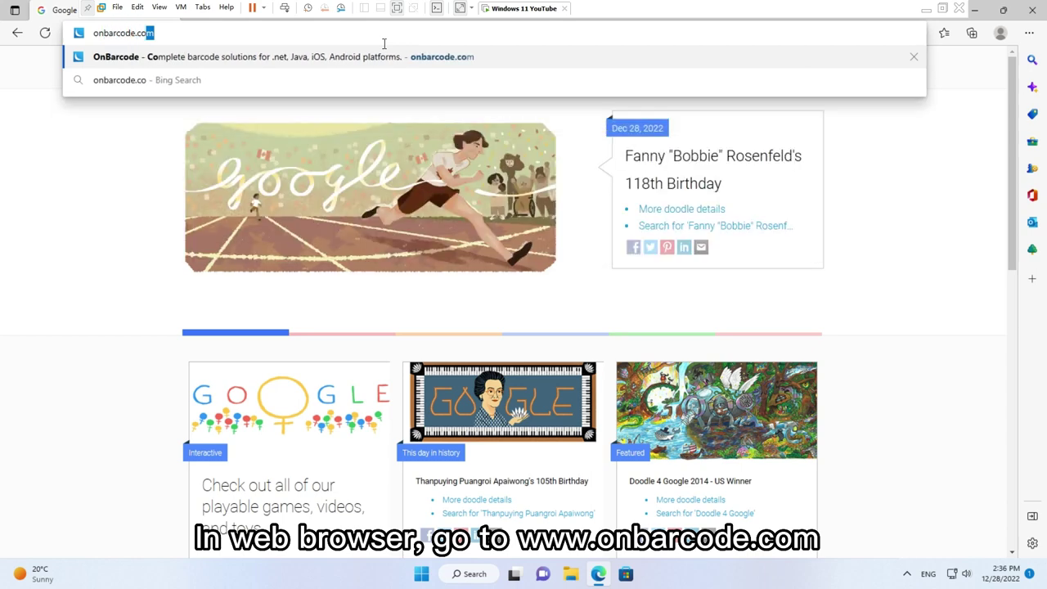
key(Return)
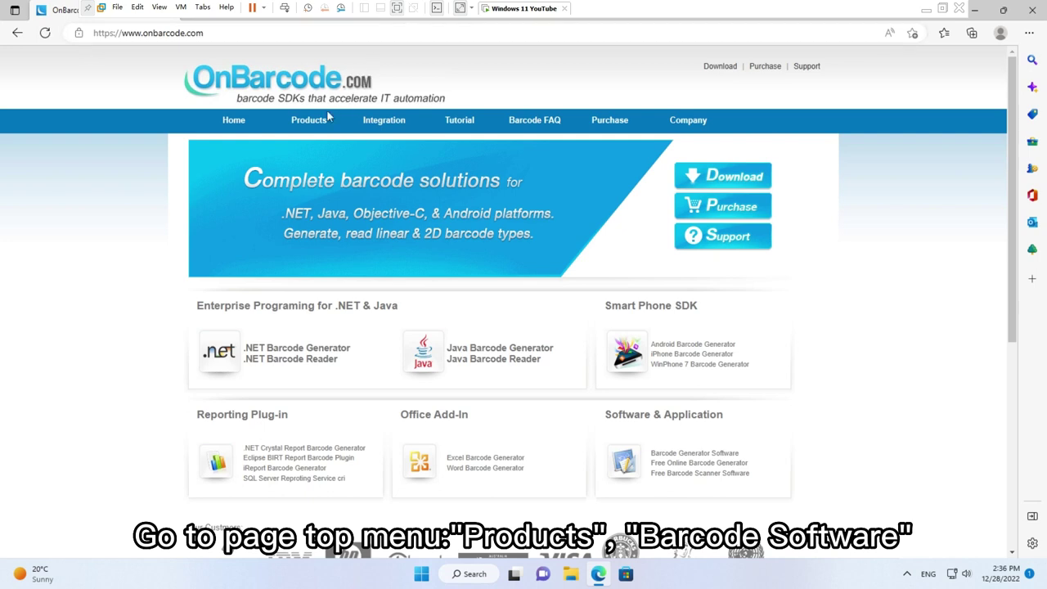
mouse_move(325, 123)
mouse_move(341, 178)
mouse_move(350, 234)
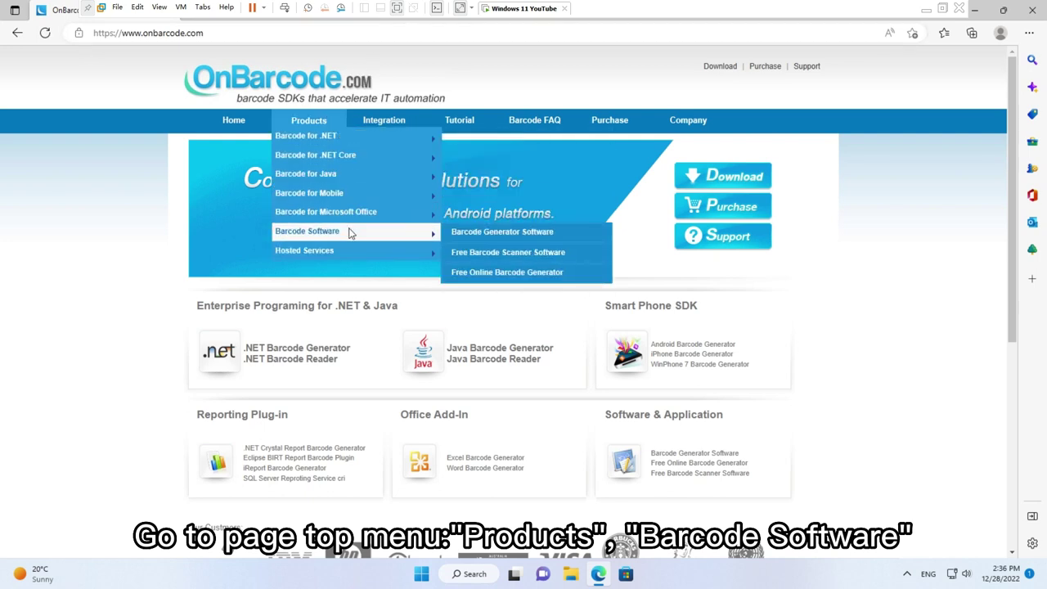
Open the Free Online Barcode Generator and choose GS1 128 (UCC/EAN128) from the 1D barcode list.
click(588, 273)
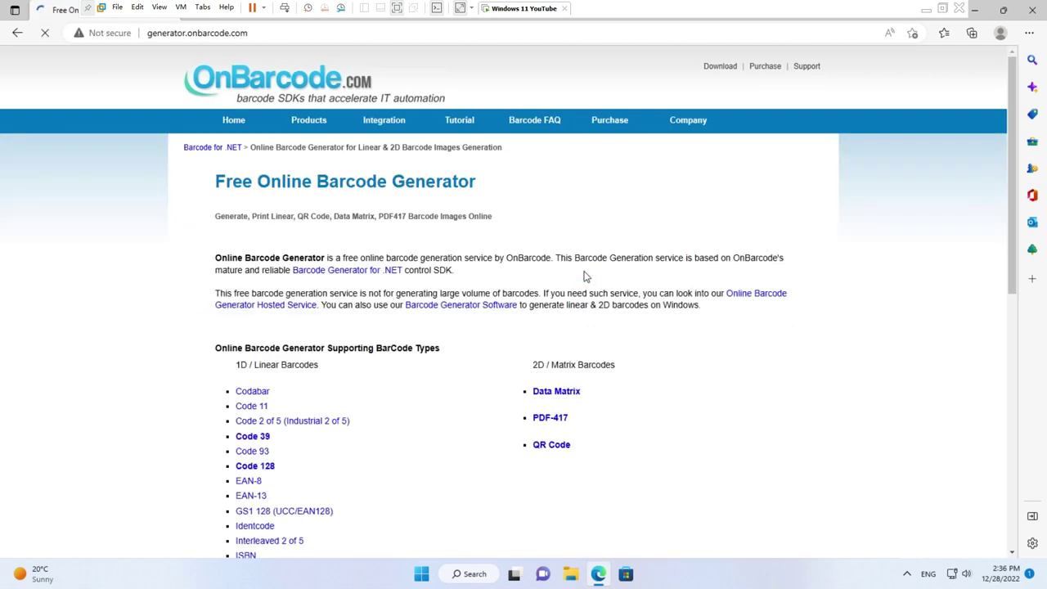
scroll(114, 388, down, 1)
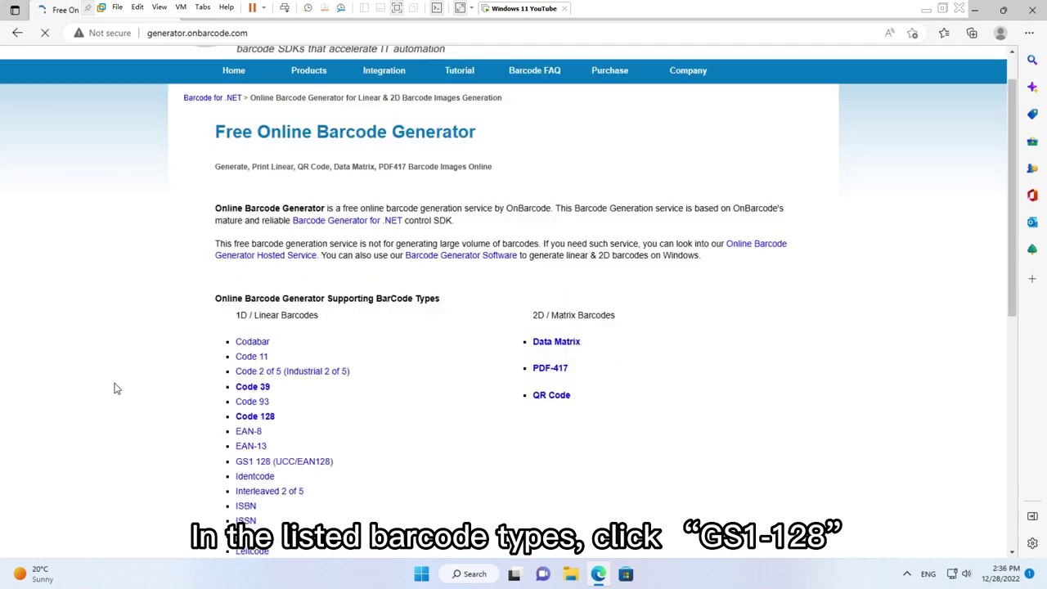
scroll(114, 389, down, 4)
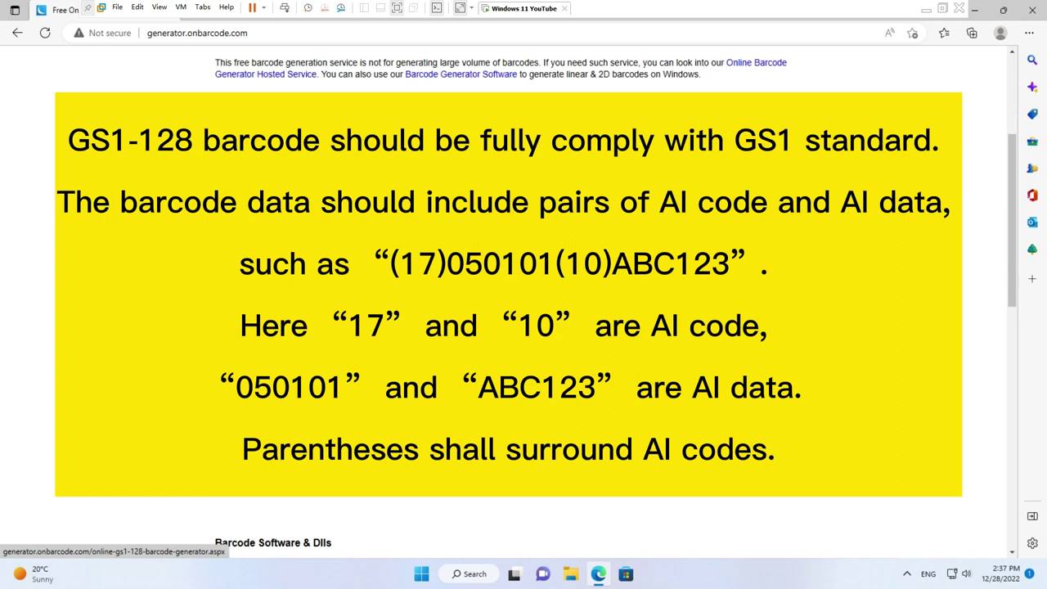
key(Return)
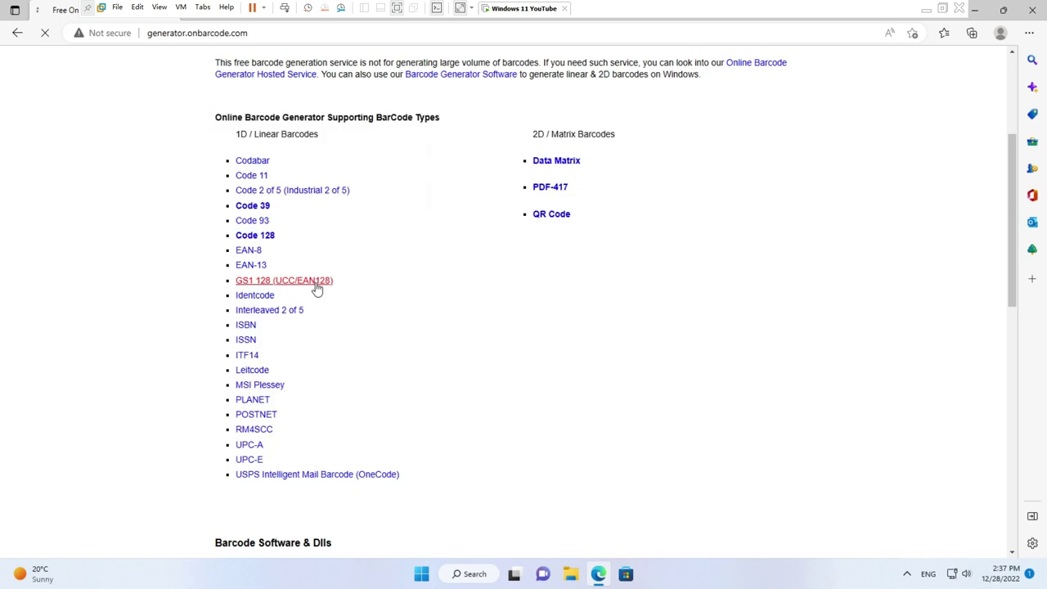
Replace the sample encoding data (12)34567 with (17)010303 on the GS1-128 form.
click(317, 282)
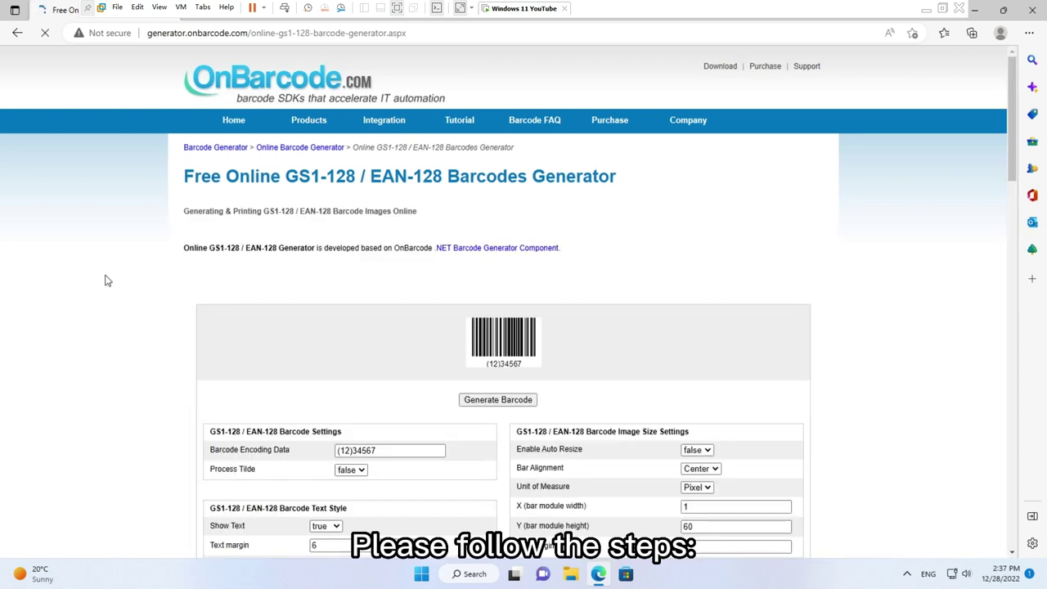
scroll(104, 281, down, 3)
drag(380, 219, 202, 214)
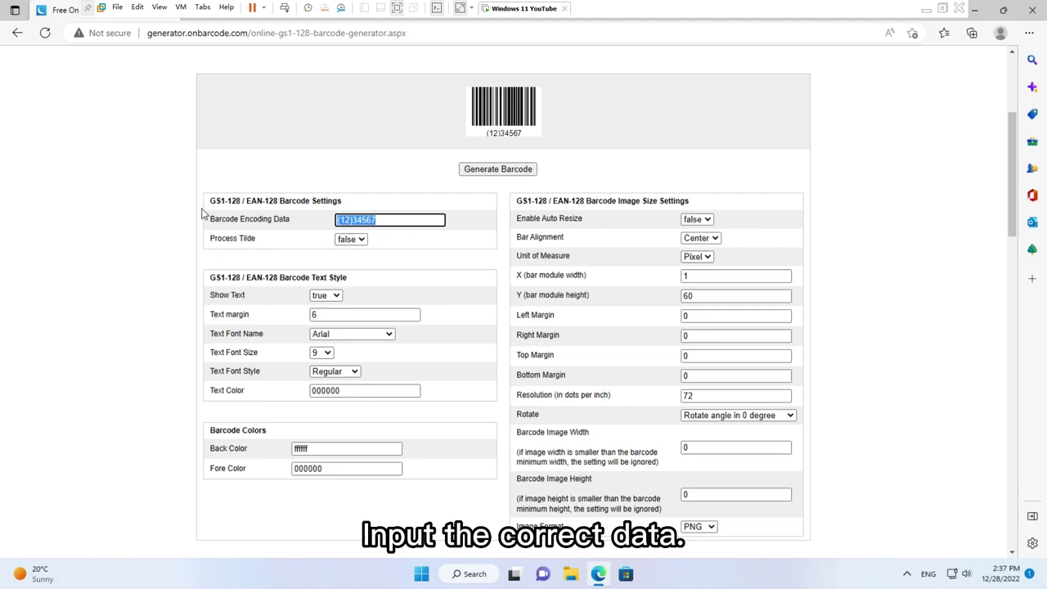
key(BackSpace)
text((17)
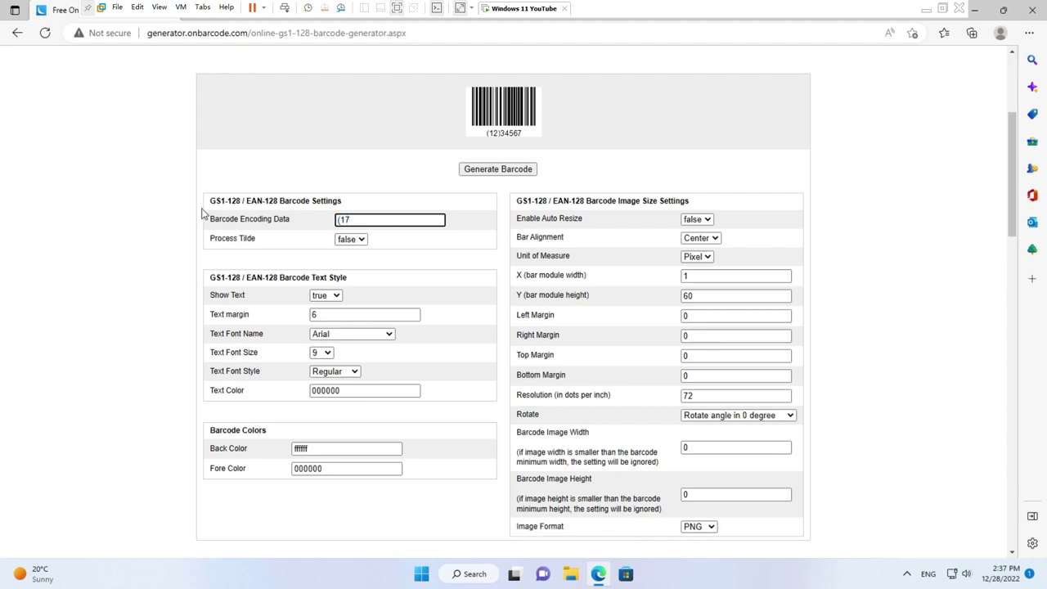
text()010303)
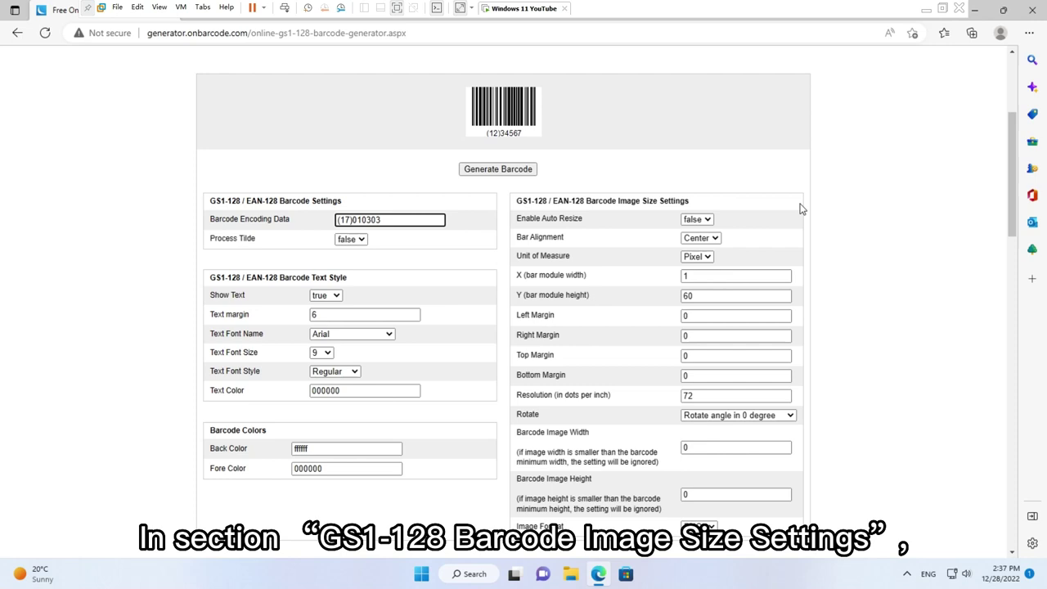
Turn auto resize on, set units to Inch and resolution to 900 dpi.
click(708, 221)
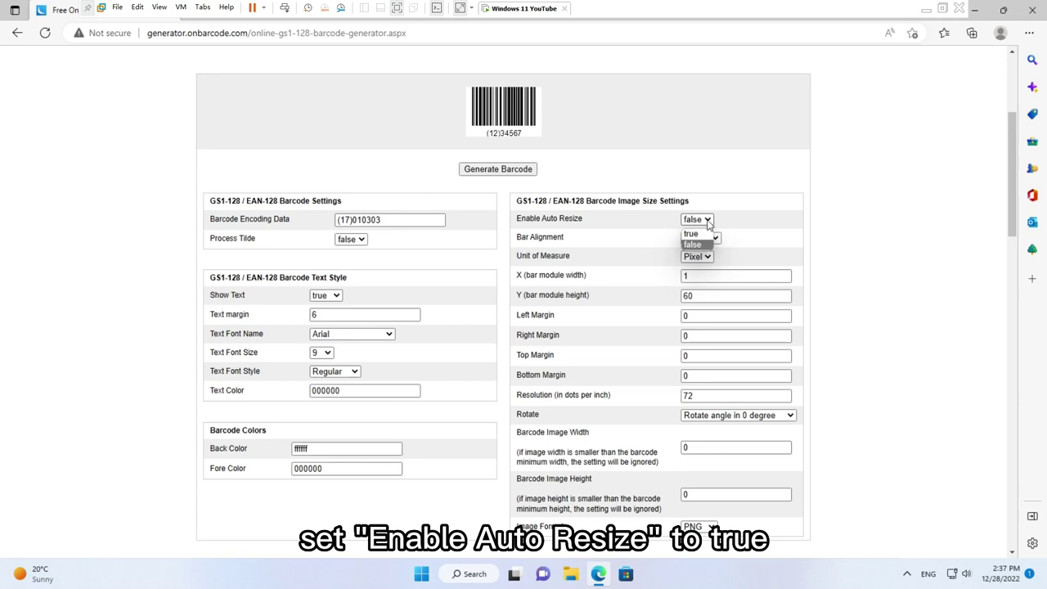
click(707, 234)
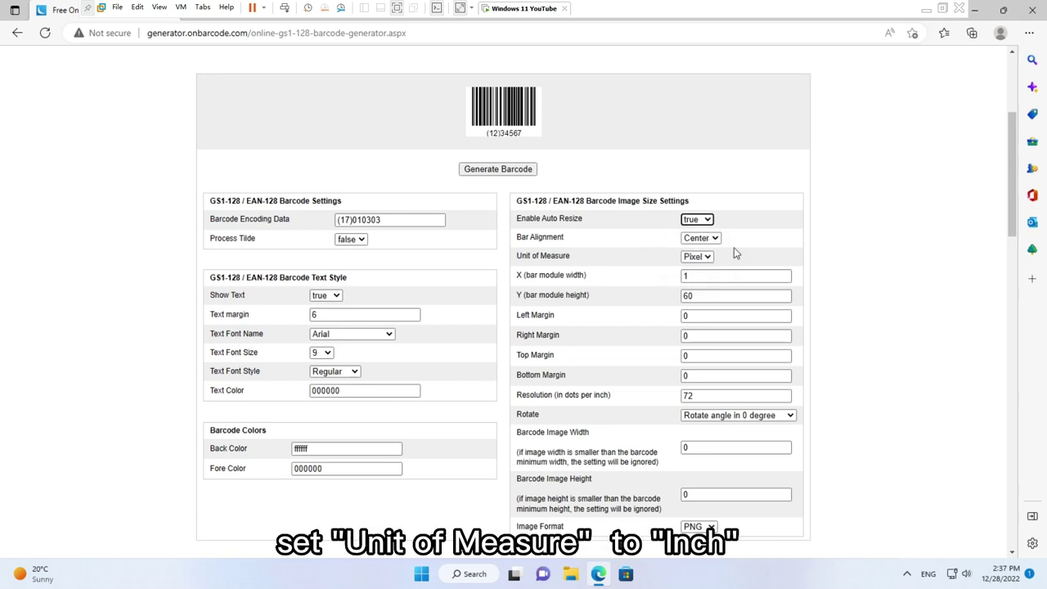
click(699, 256)
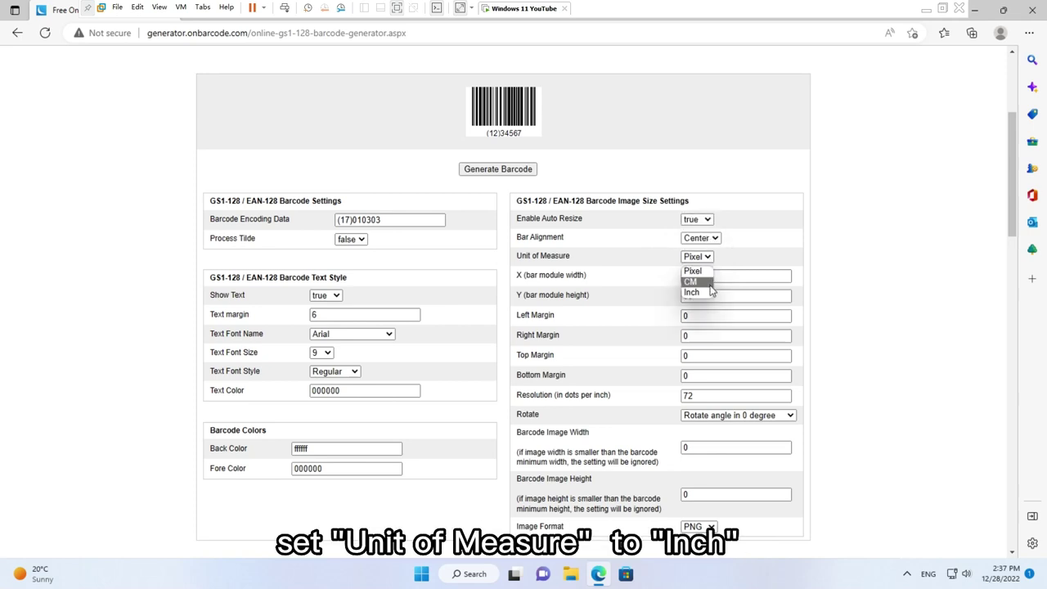
click(695, 293)
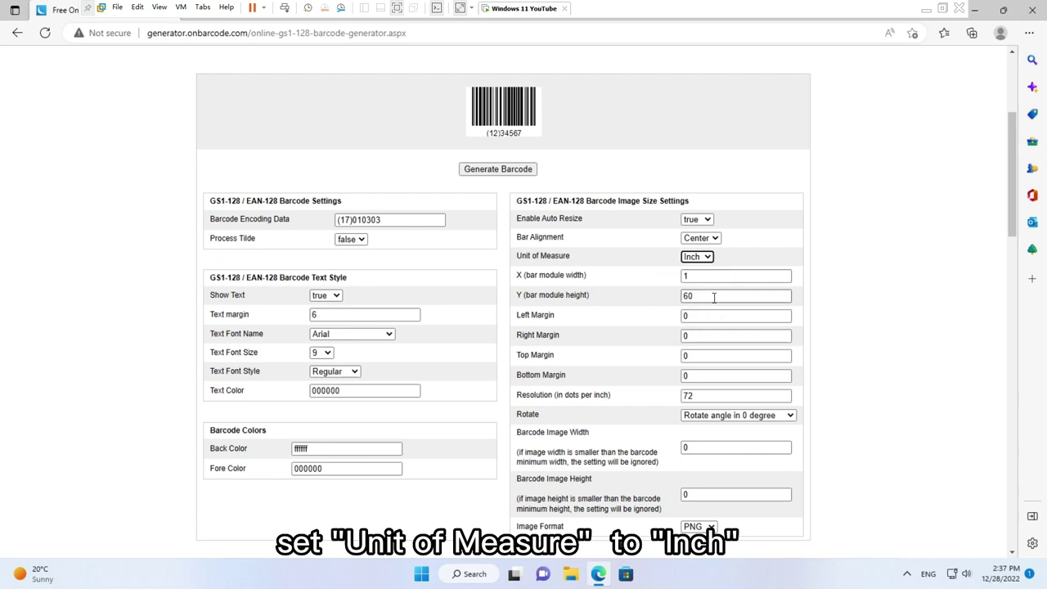
double_click(723, 396)
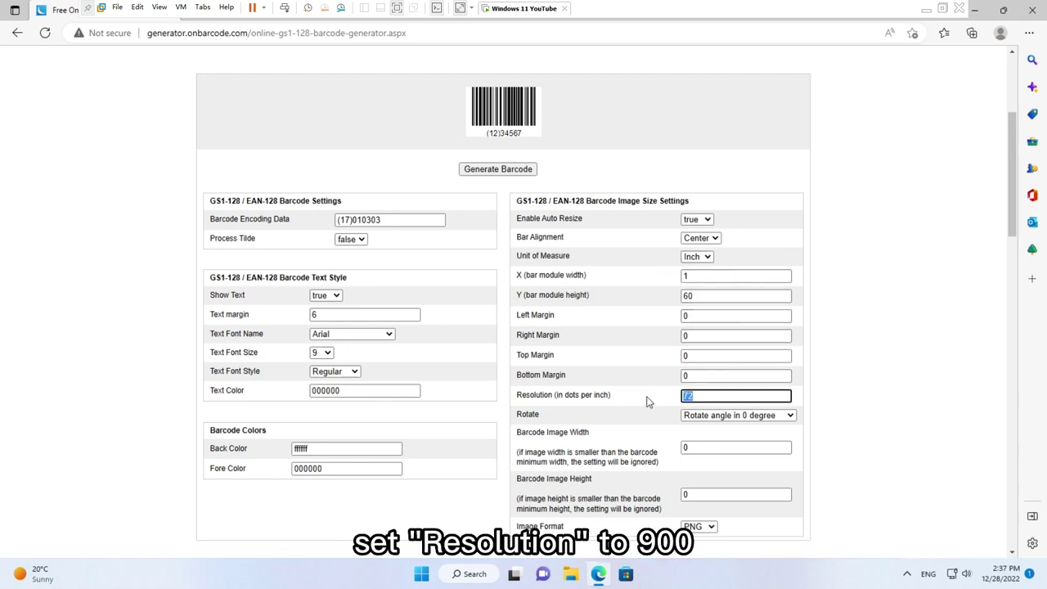
text(900)
Set the image size to 6 by 2 and the image format to PNG.
key(Tab)
key(Tab)
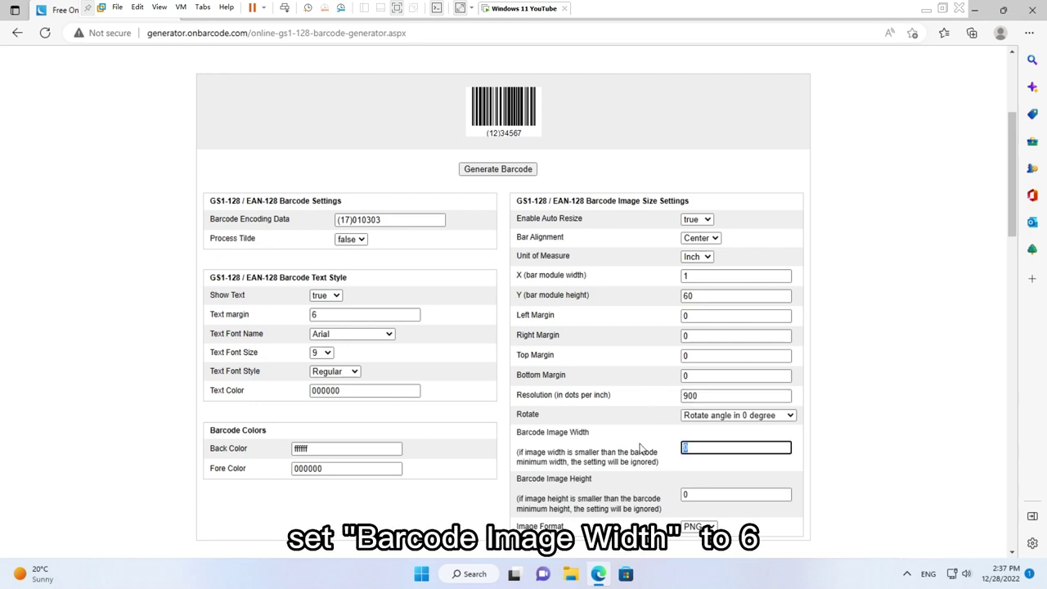
text(6)
key(Tab)
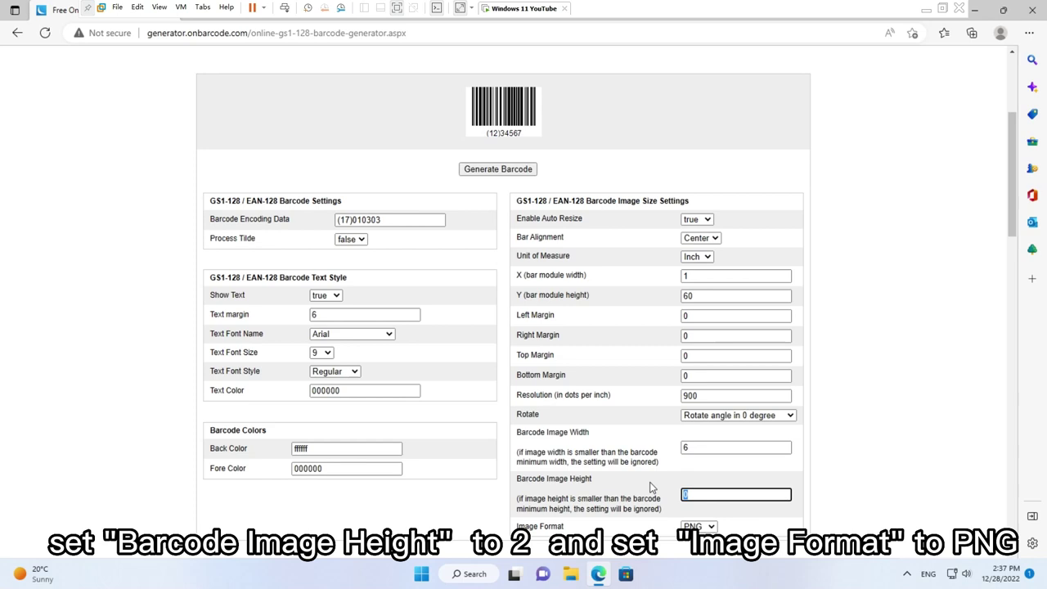
text(2)
scroll(652, 487, down, 2)
click(701, 375)
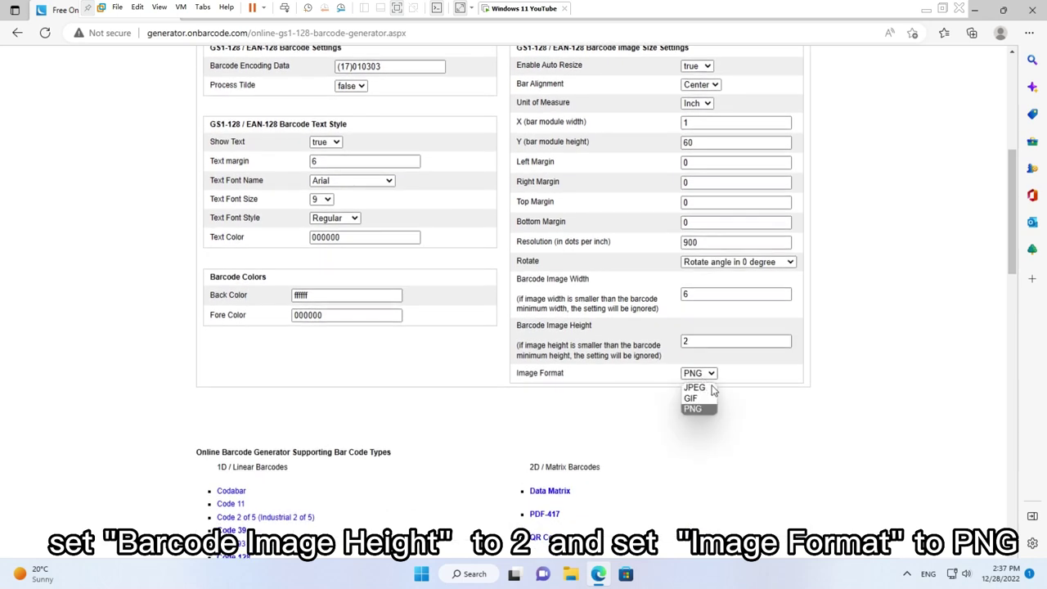
click(694, 408)
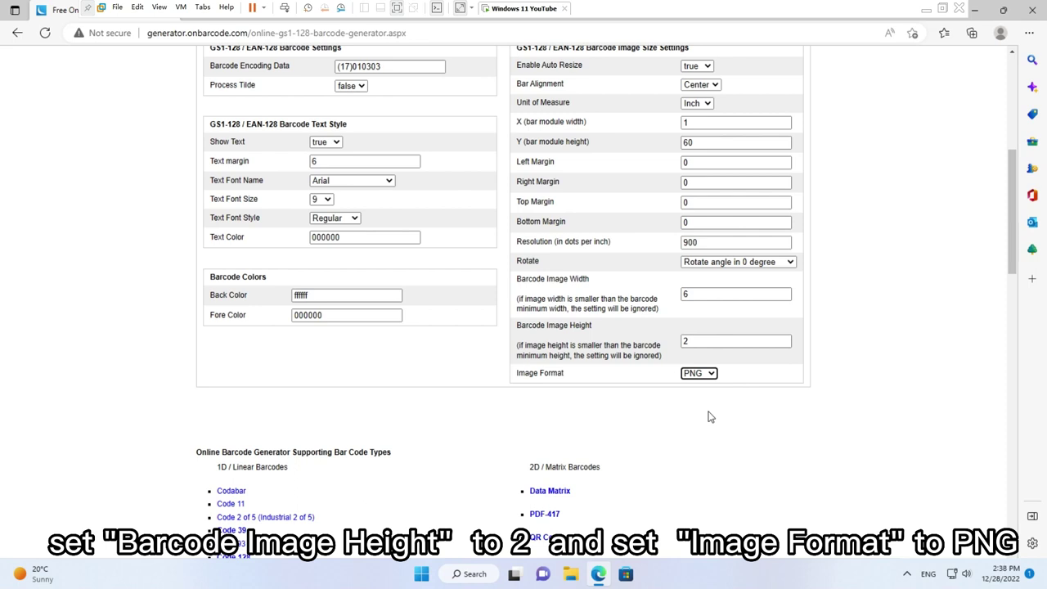
click(452, 419)
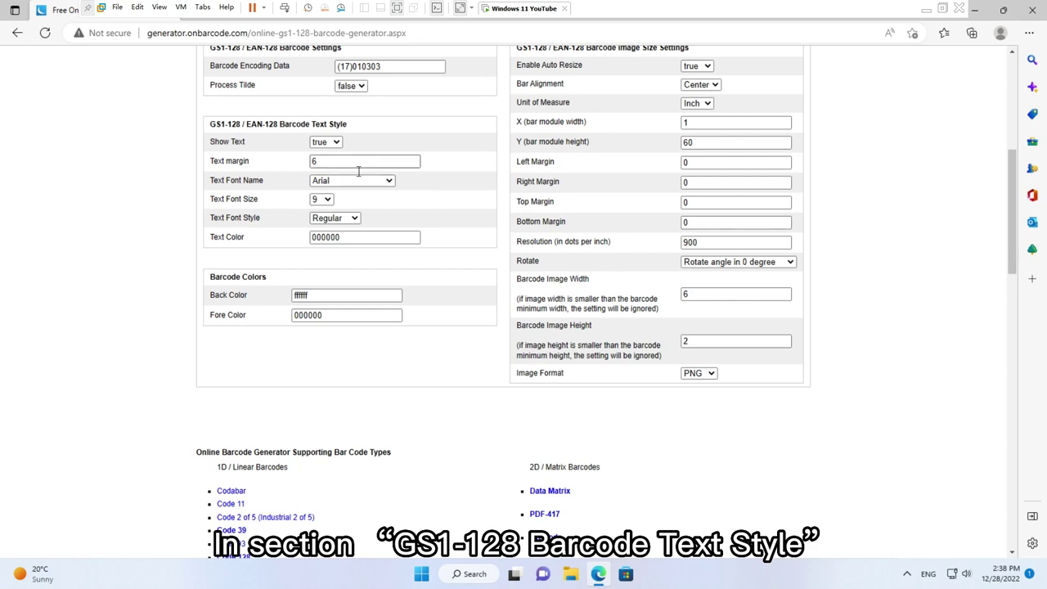
Change the text margin to 0.1 and regenerate the GS1-128 barcode at its new size.
drag(339, 168, 291, 165)
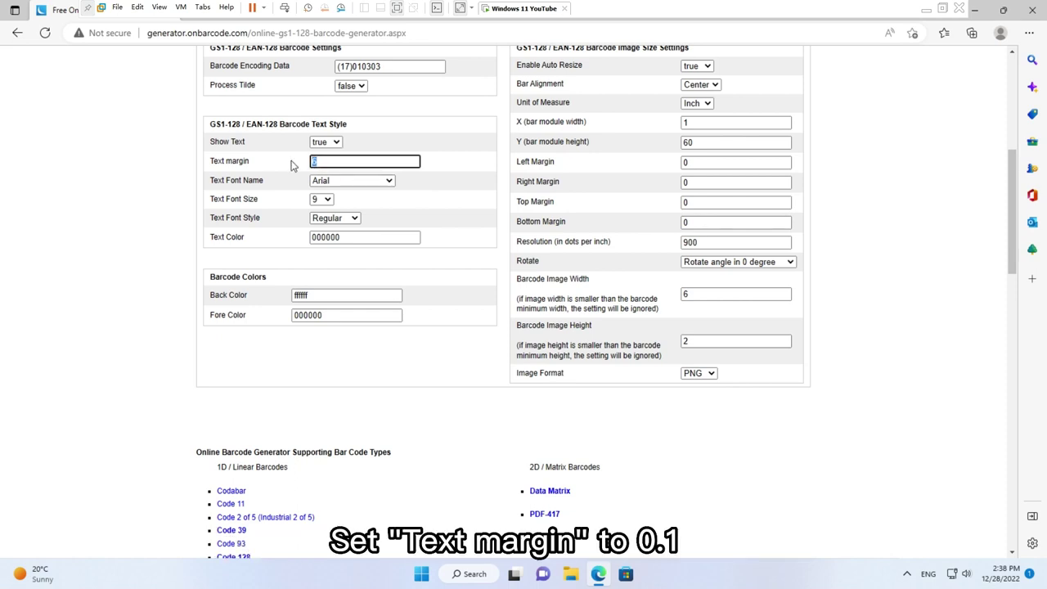
text(0.1)
click(148, 333)
scroll(148, 334, up, 3)
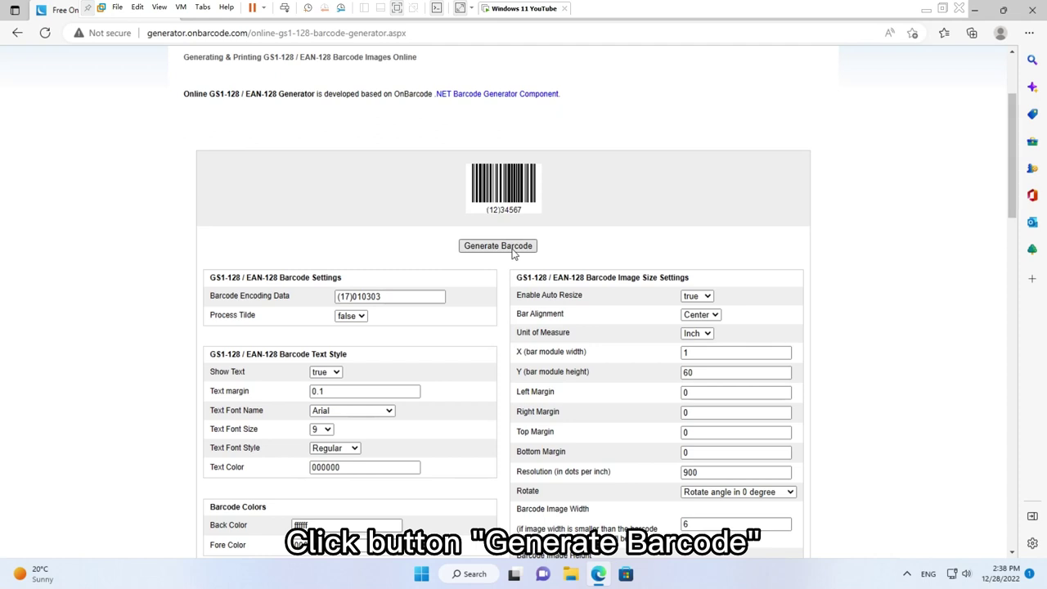
click(513, 250)
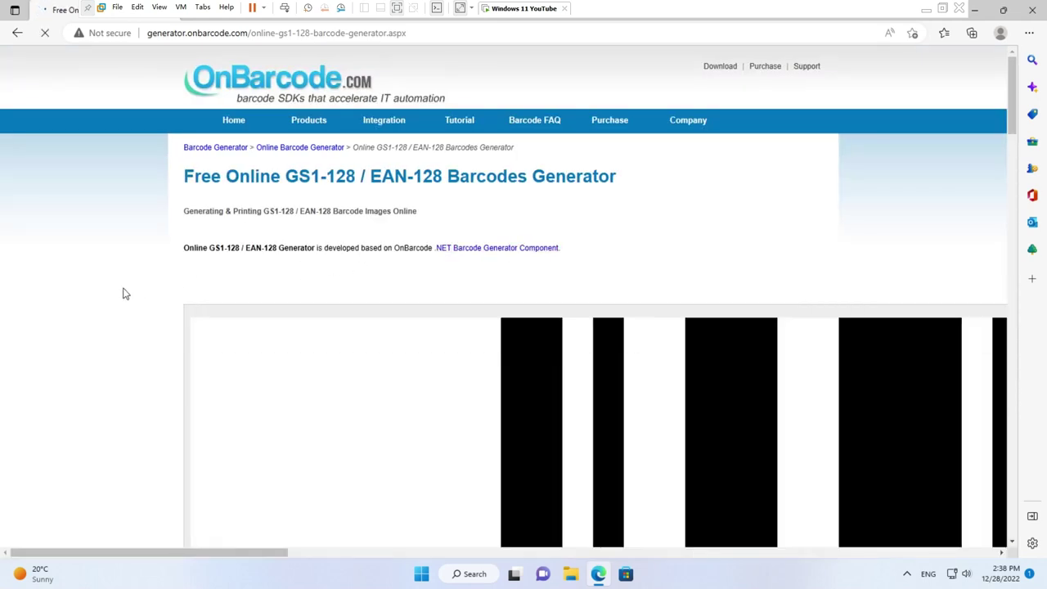
scroll(124, 293, down, 1)
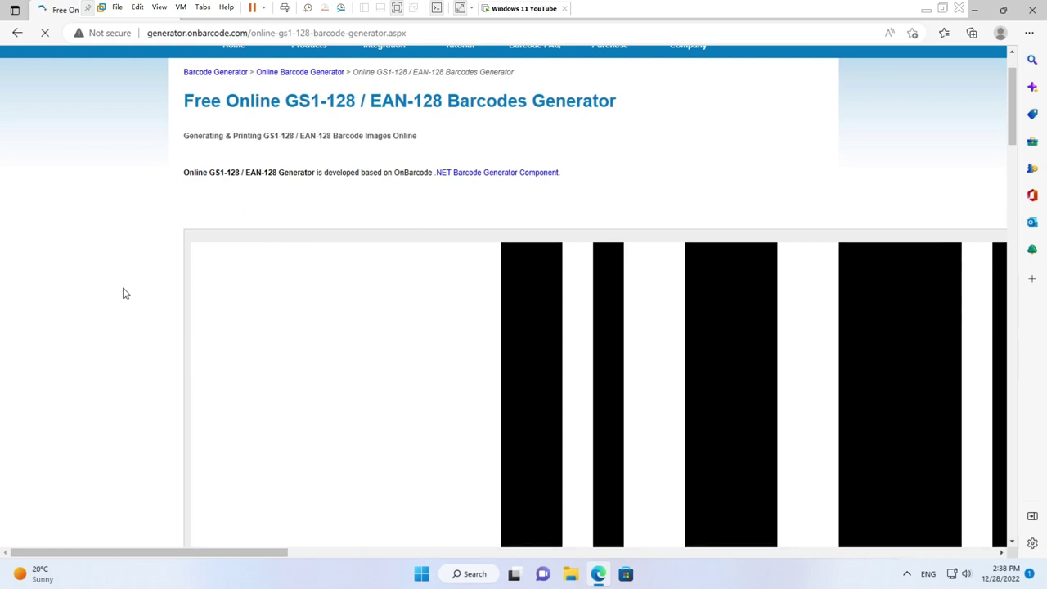
Save the barcode image to the Desktop as gs1-128.png with type All files, then minimize Edge.
right_click(277, 298)
click(308, 328)
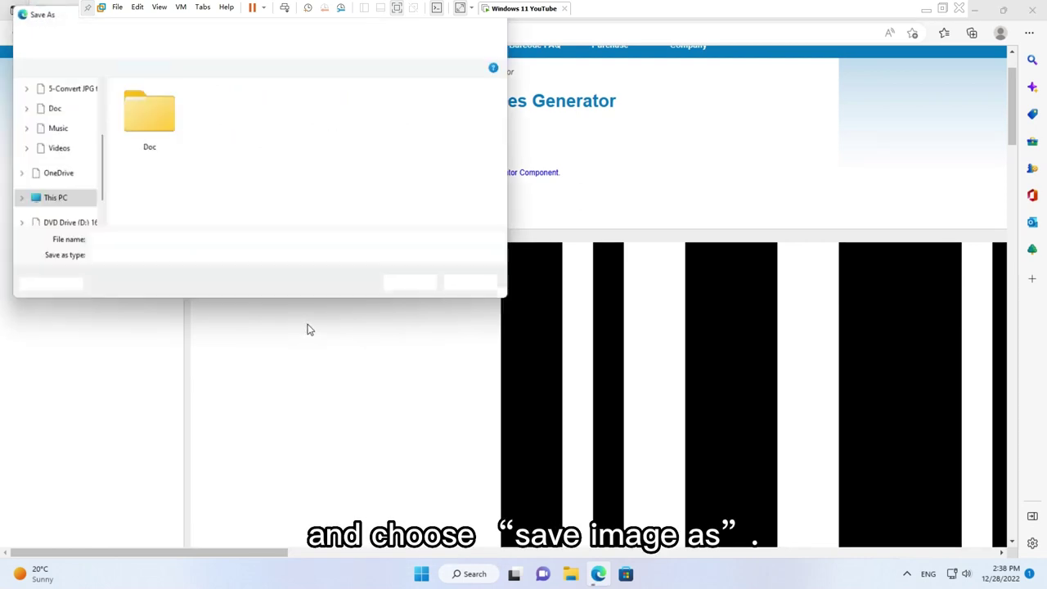
drag(98, 155, 77, 103)
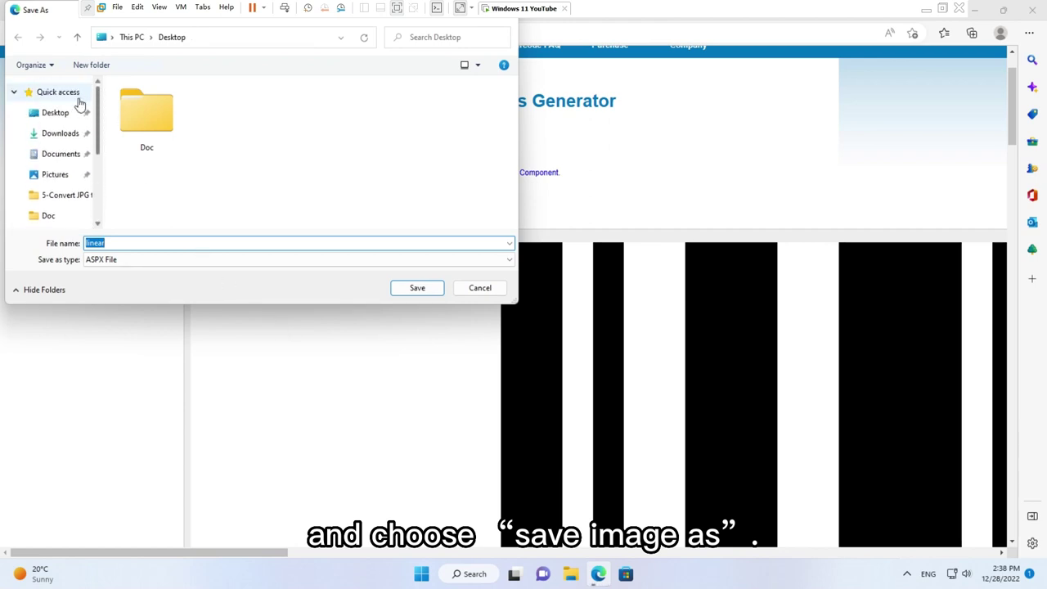
click(63, 112)
click(51, 242)
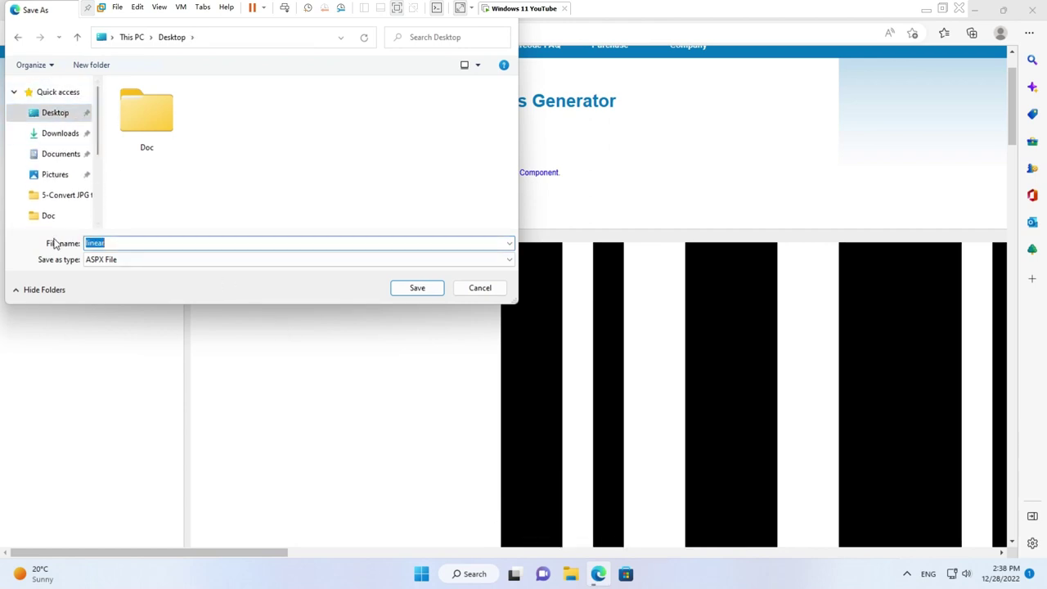
text(gs)
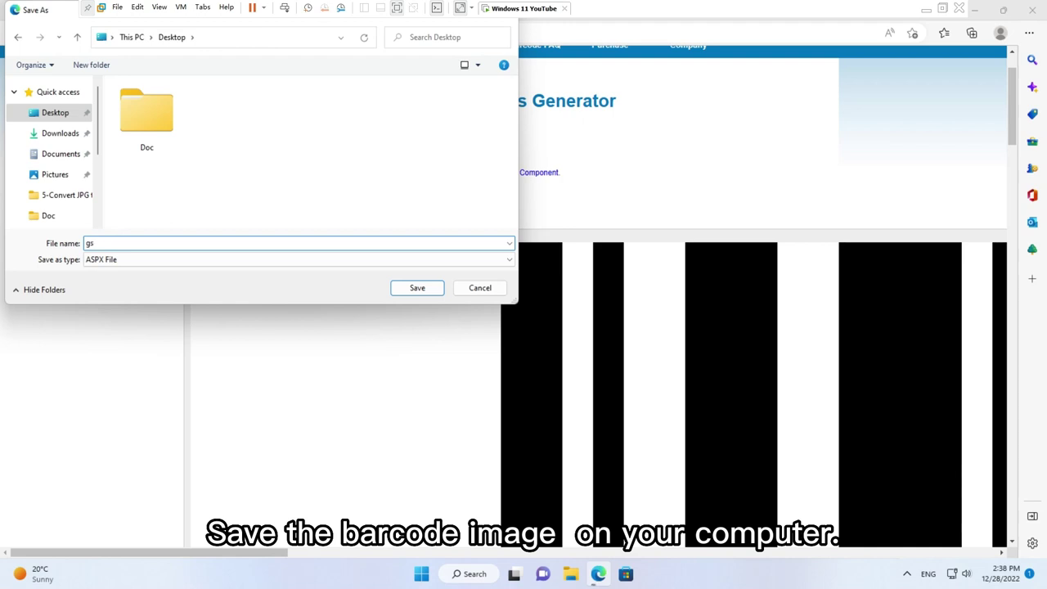
text(1)
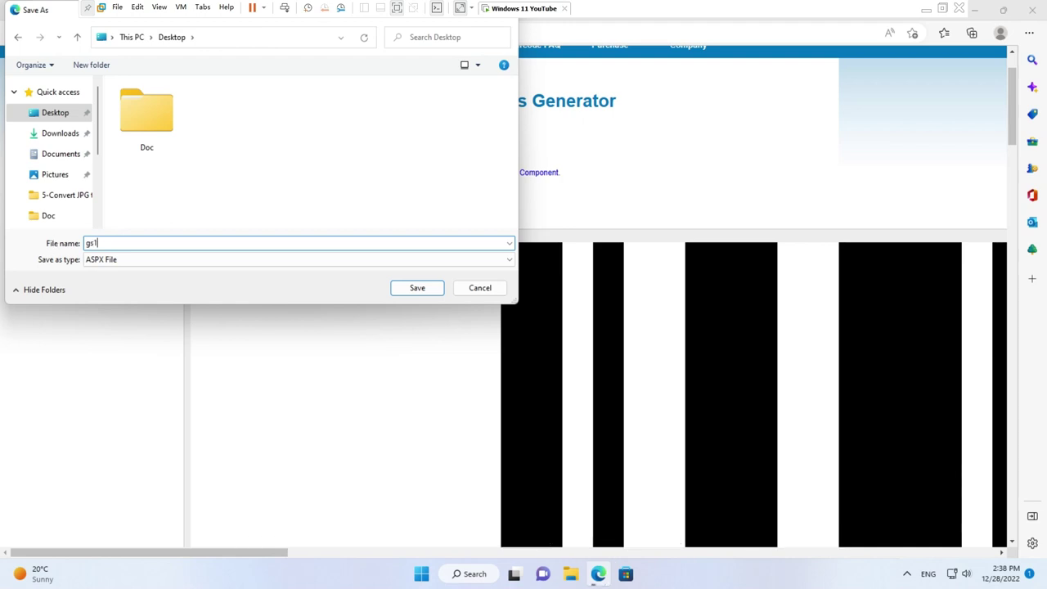
text(-128.png)
click(106, 259)
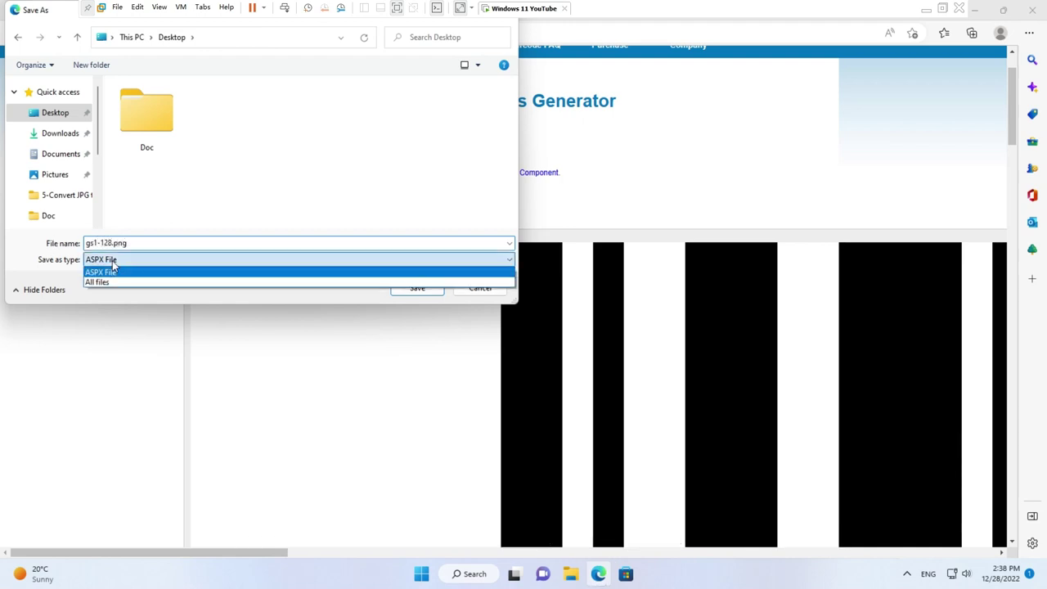
click(120, 281)
click(406, 290)
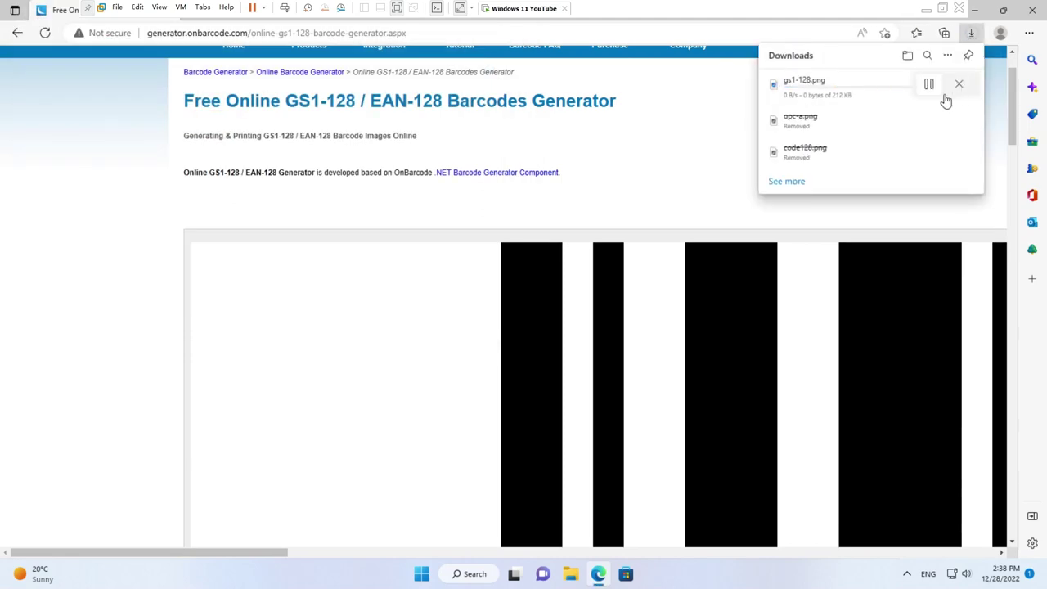
click(975, 9)
Open Sample File.pdf in Acrobat and place gs1-128.png on its page via Edit PDF > Add Image.
right_click(28, 285)
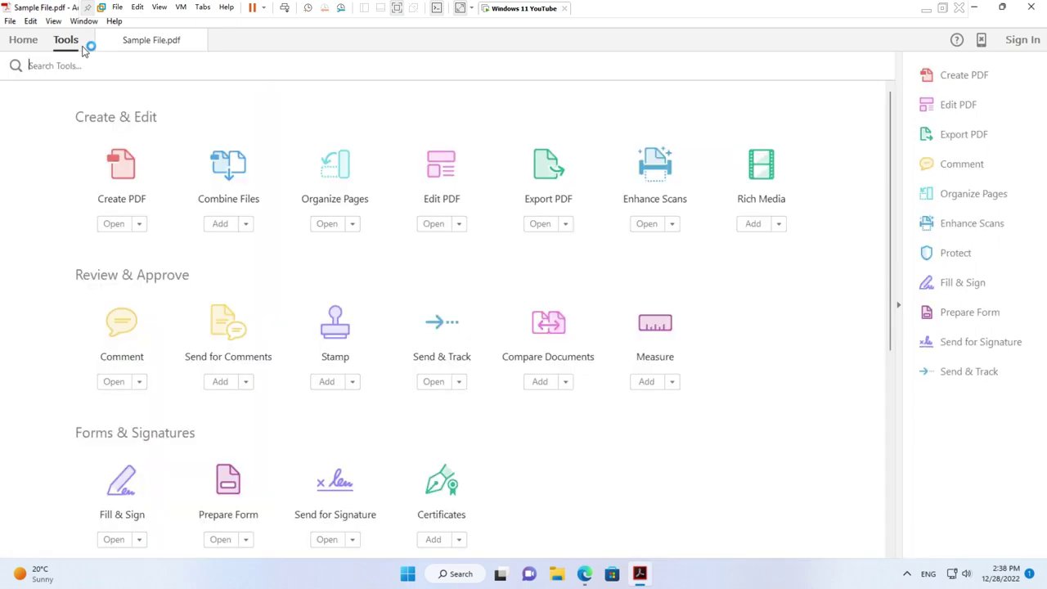
click(445, 176)
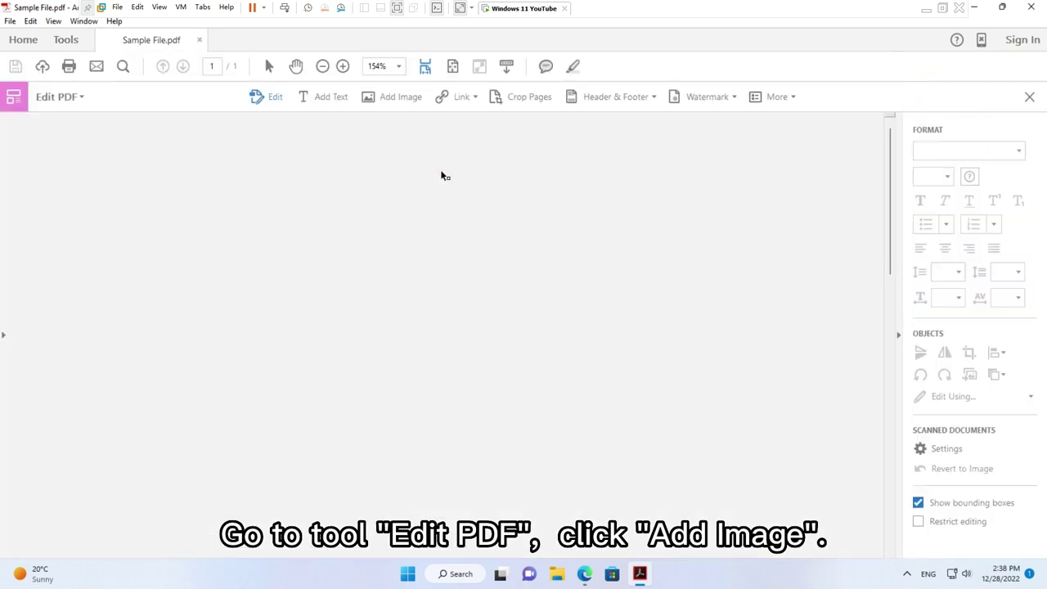
click(397, 100)
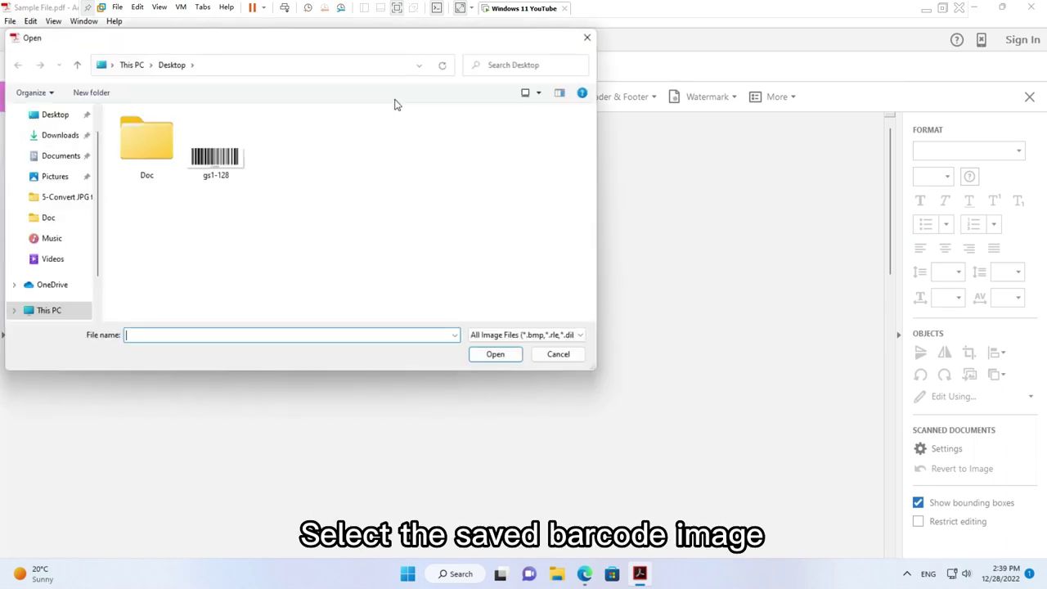
double_click(235, 164)
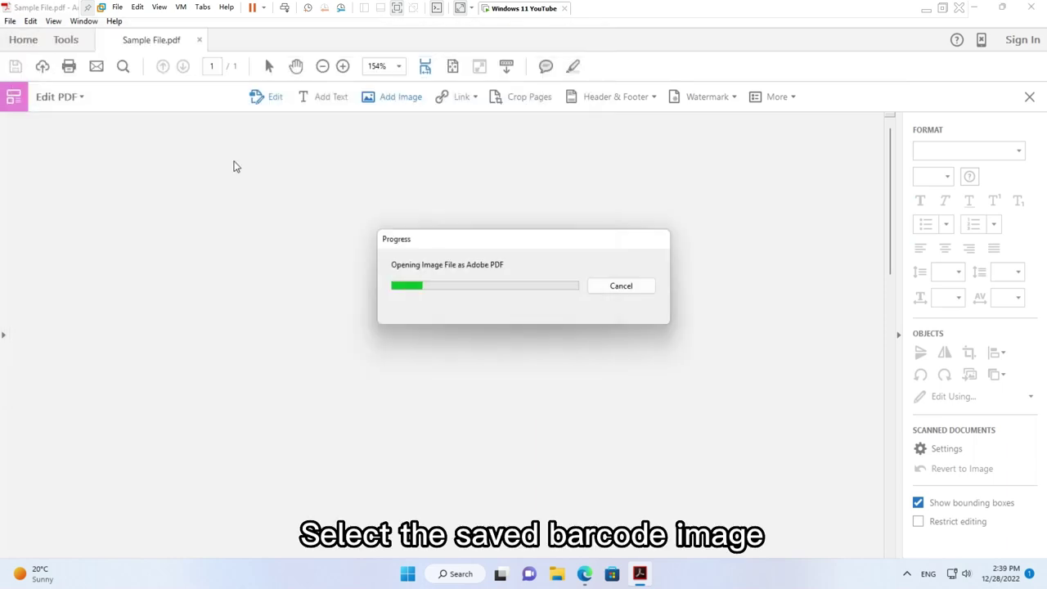
click(121, 281)
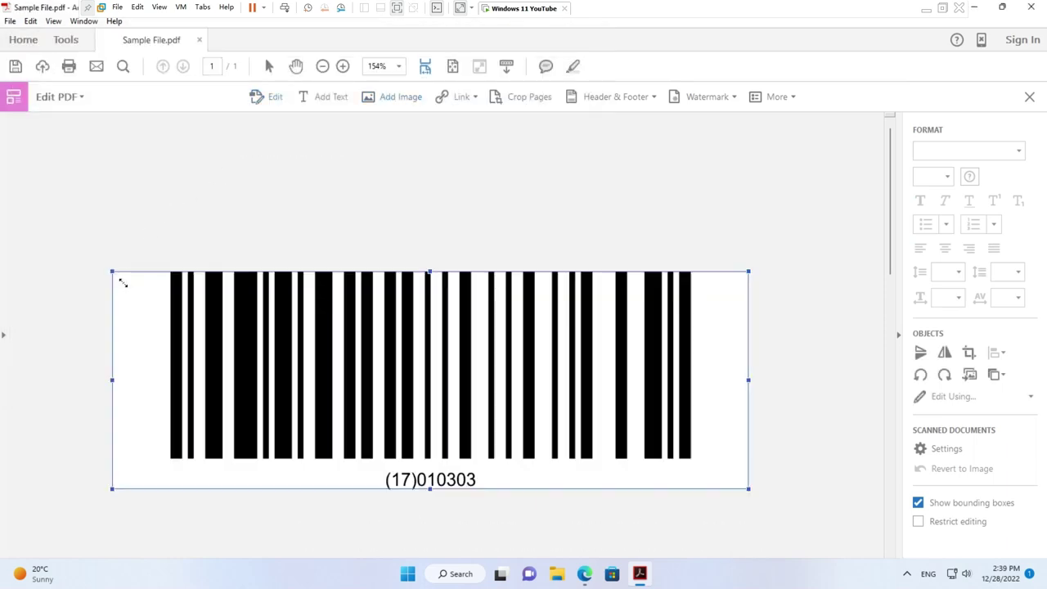
Measure the barcode's width corner to corner with the Measuring Tool, placing the 6 in line above it.
click(80, 46)
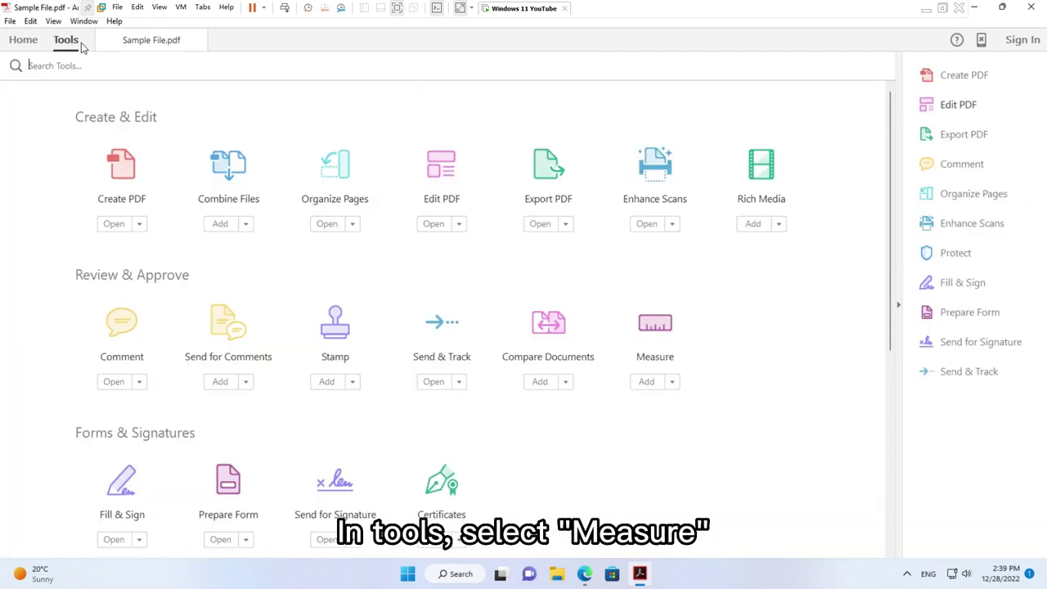
click(664, 332)
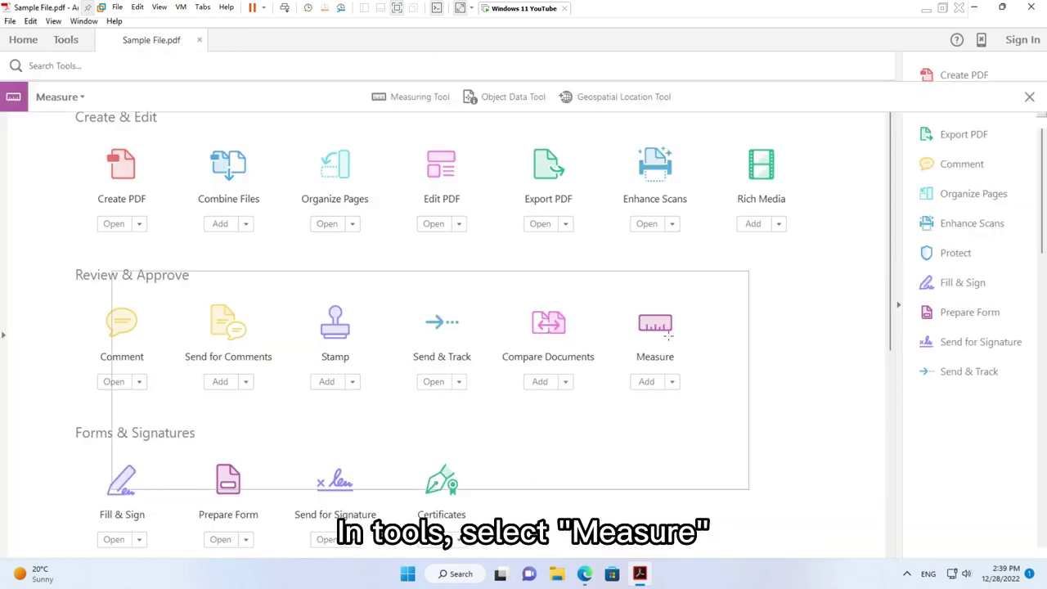
click(413, 98)
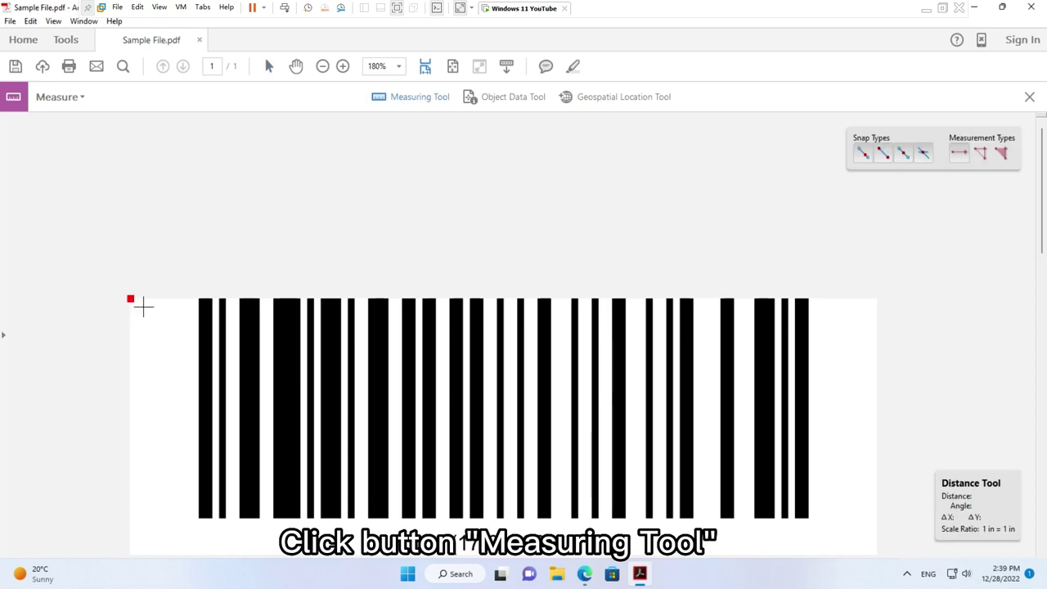
click(130, 299)
click(875, 299)
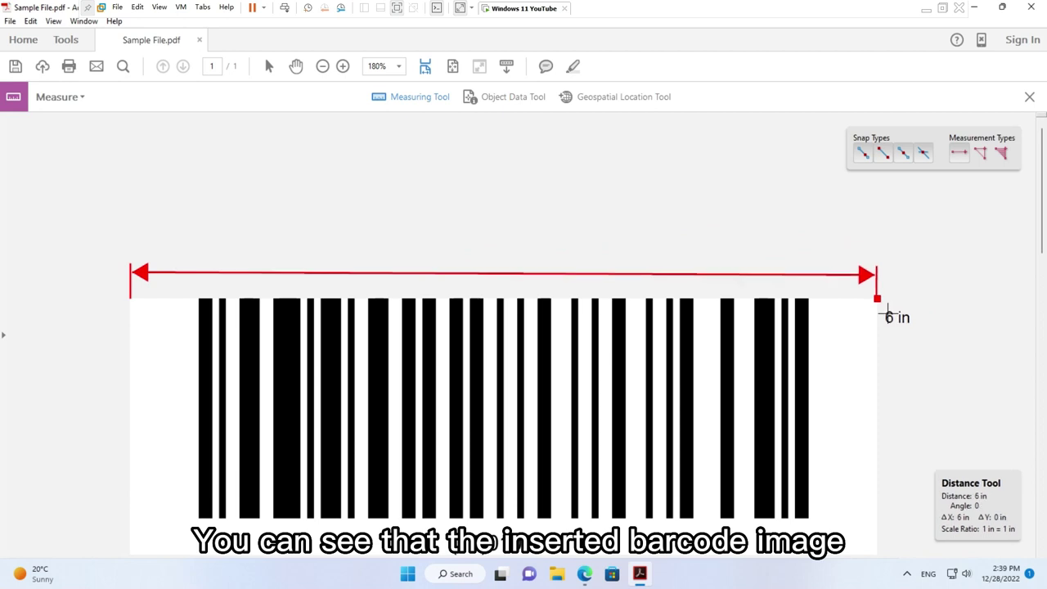
click(879, 206)
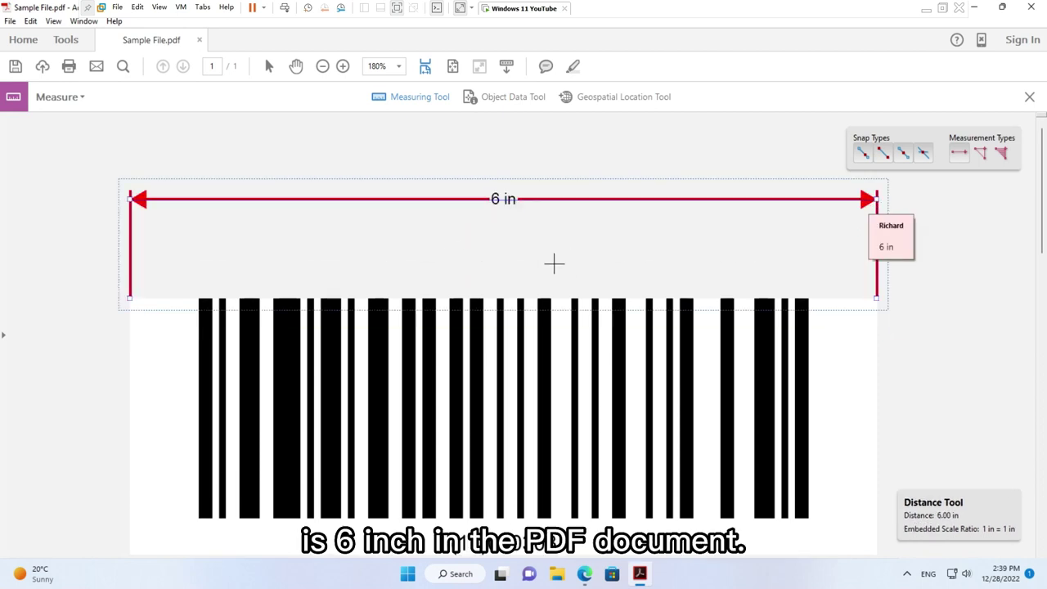
click(976, 11)
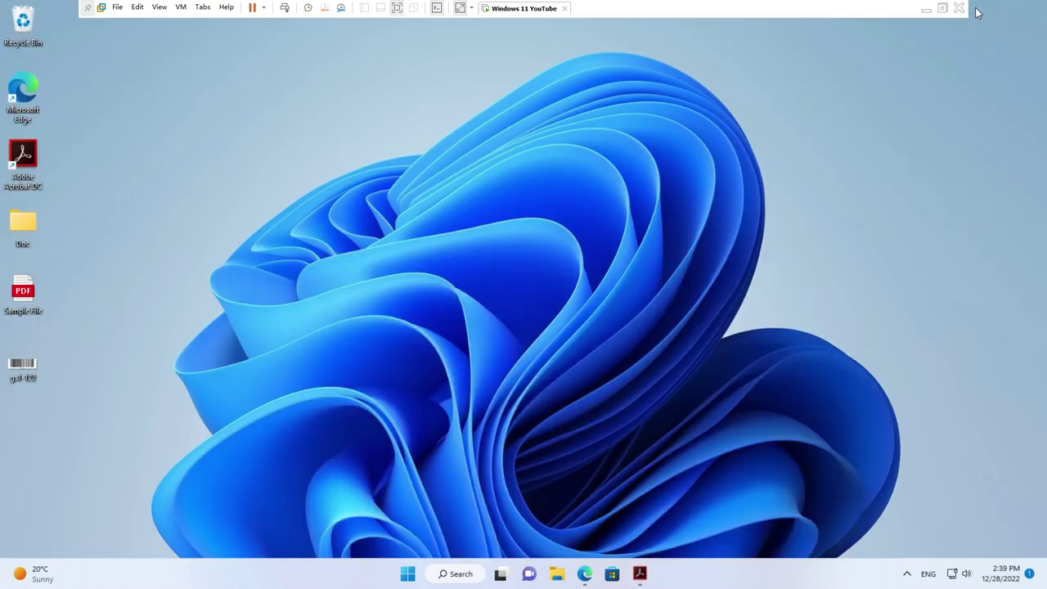